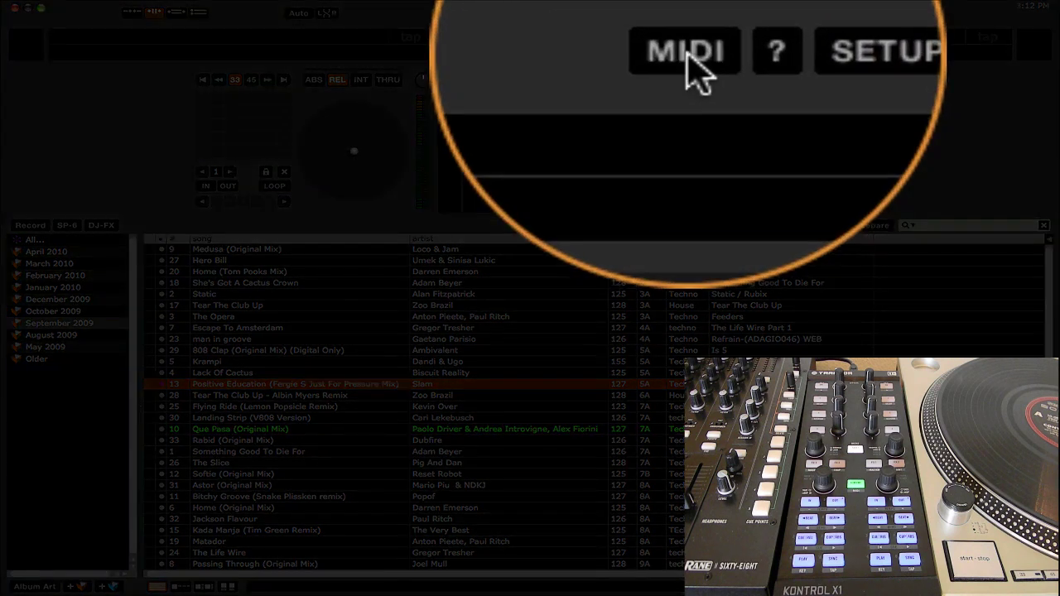
Step: Turn on Scratch Live's MIDI mapping mode
{"action": "left_click", "coordinate": [687, 58]}
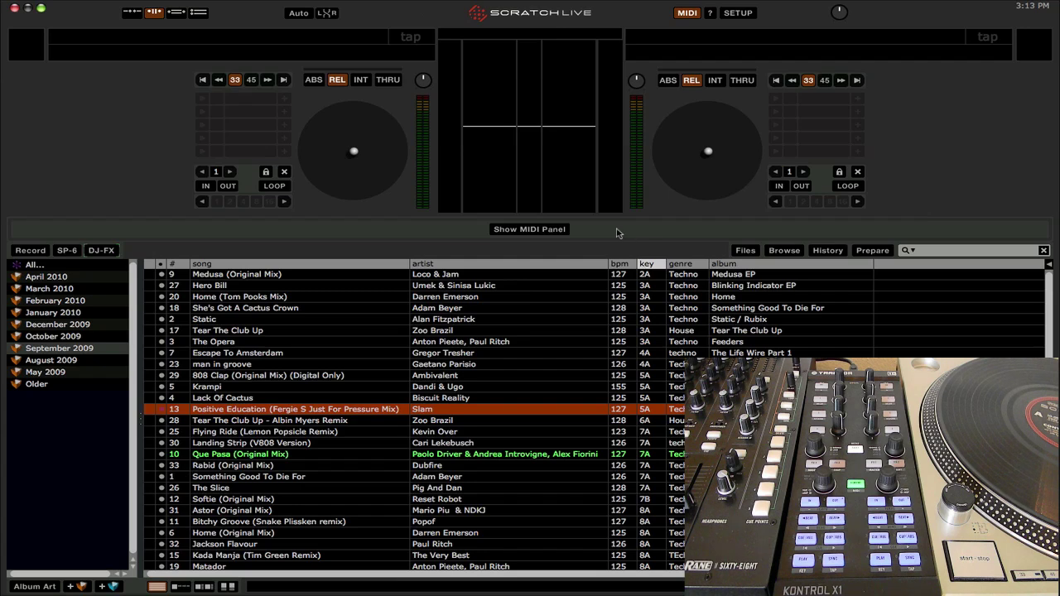
Step: Map library browsing to the X1 knob on channel 1, CC 26, as relative 2's complement data
{"action": "left_click", "coordinate": [530, 229]}
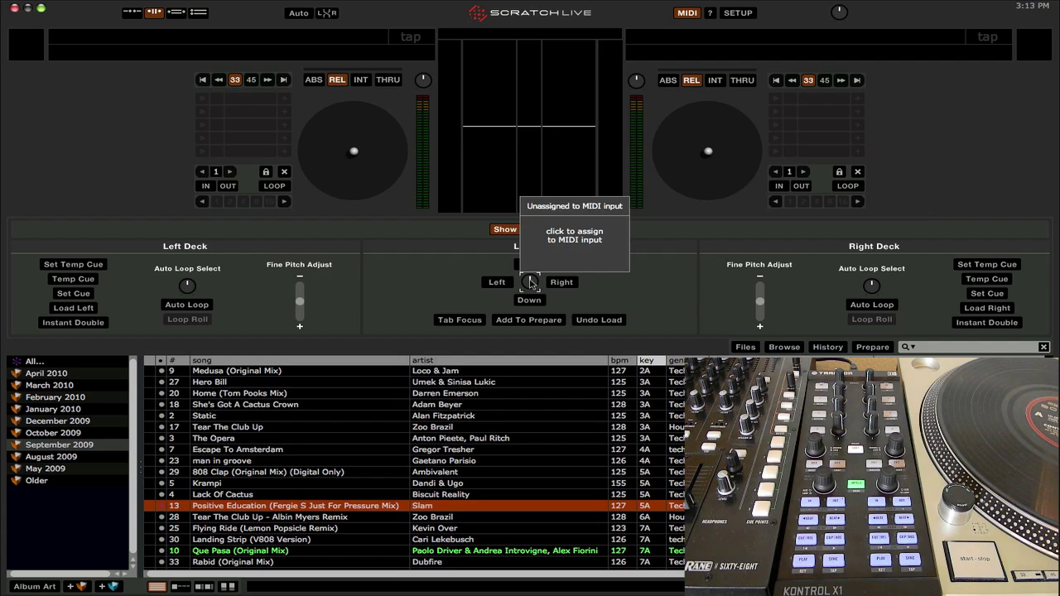
{"action": "left_click", "coordinate": [531, 282]}
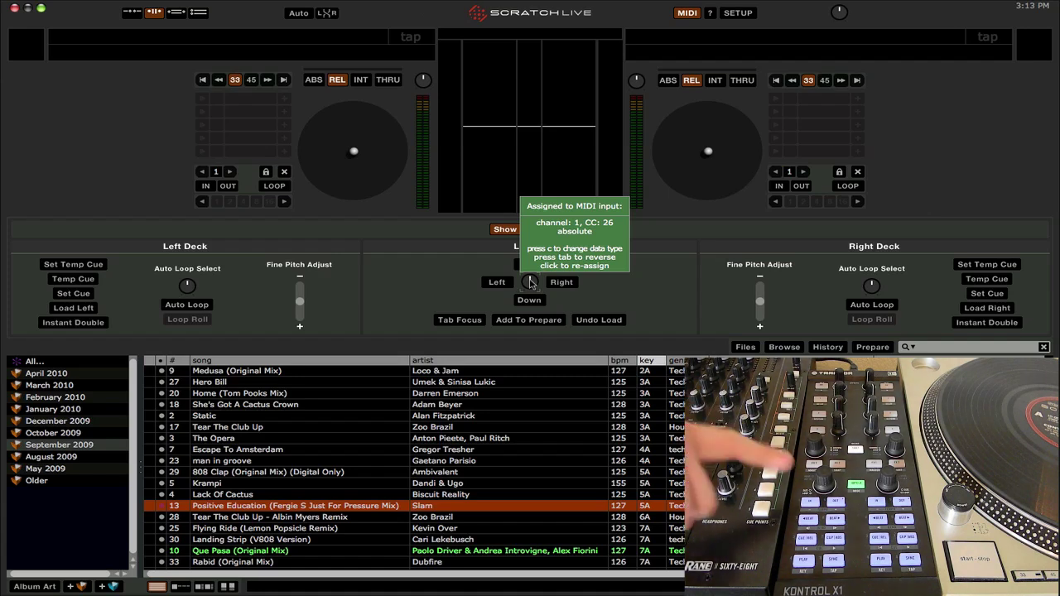
{"action": "key", "text": "c"}
{"action": "key", "text": "c"}
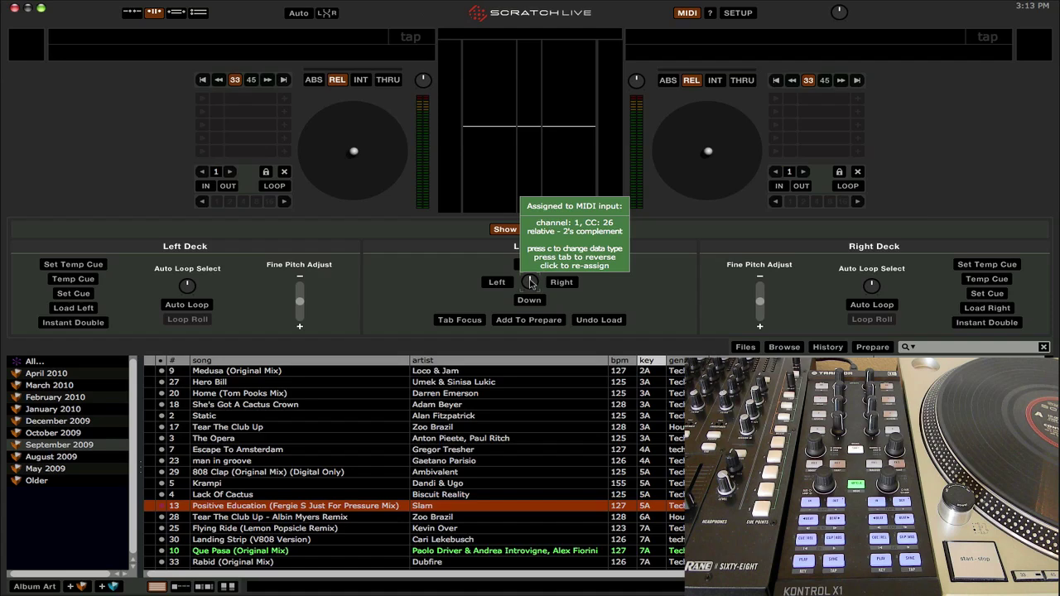
Step: Restart MIDI mapping and assign Tab Focus to an X1 button on channel 1, CC 72, absolute
{"action": "left_click", "coordinate": [685, 15]}
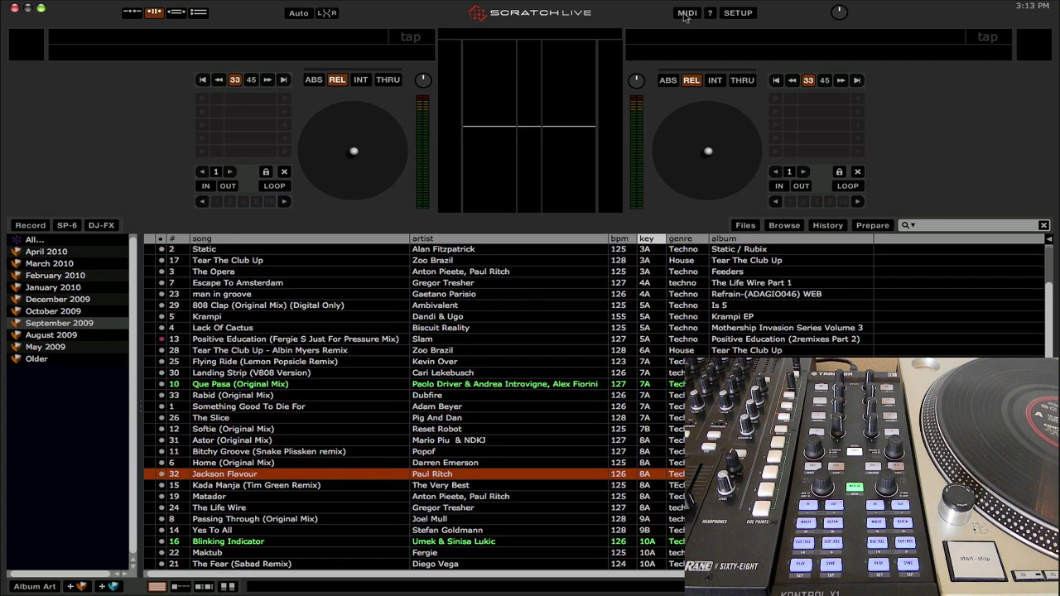
{"action": "left_click", "coordinate": [687, 13]}
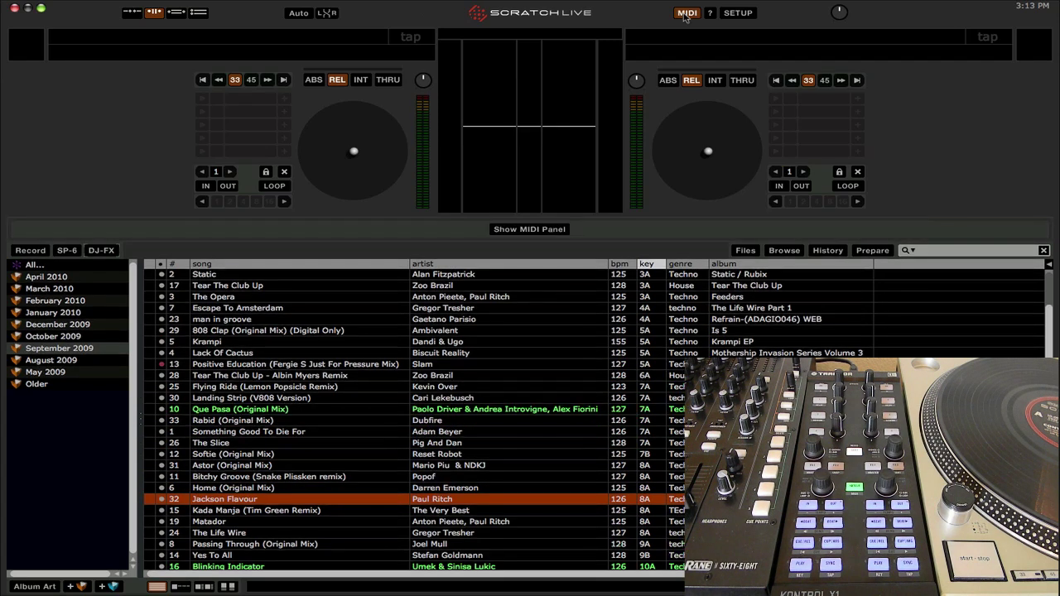
{"action": "left_click", "coordinate": [514, 230]}
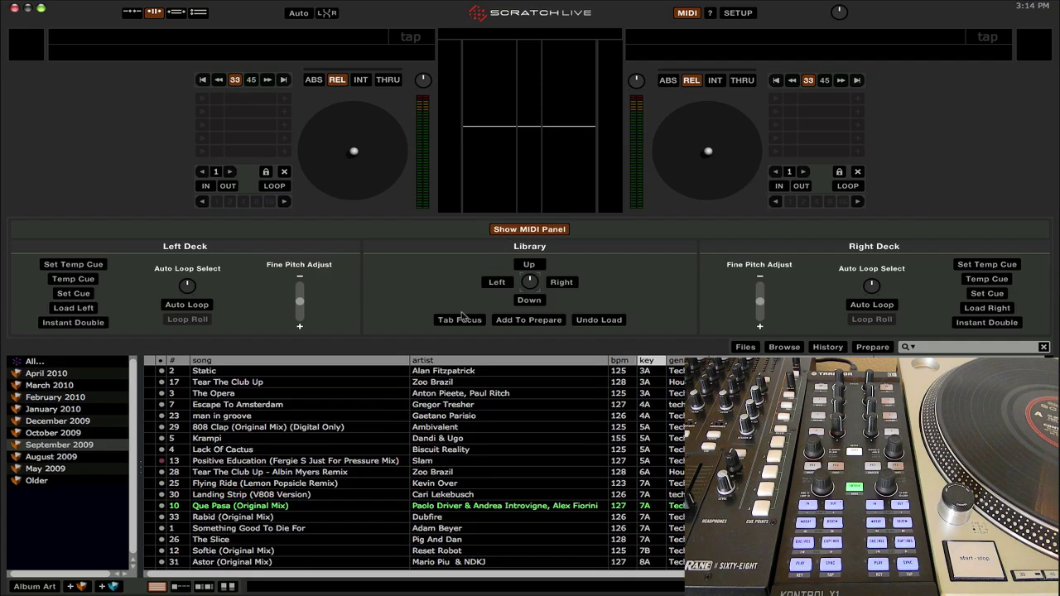
{"action": "mouse_move", "coordinate": [460, 323]}
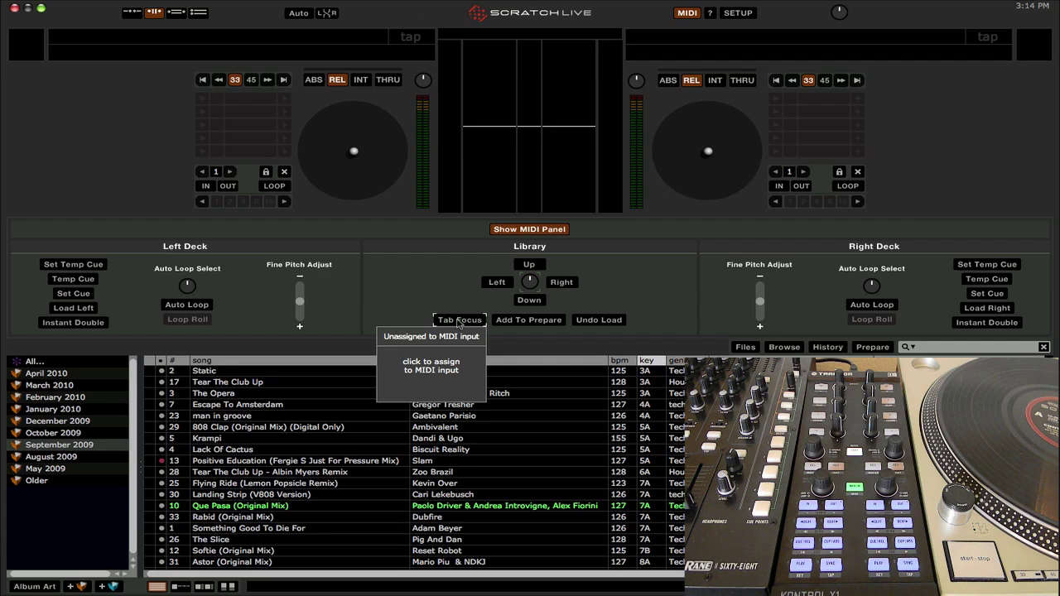
{"action": "left_click", "coordinate": [459, 321]}
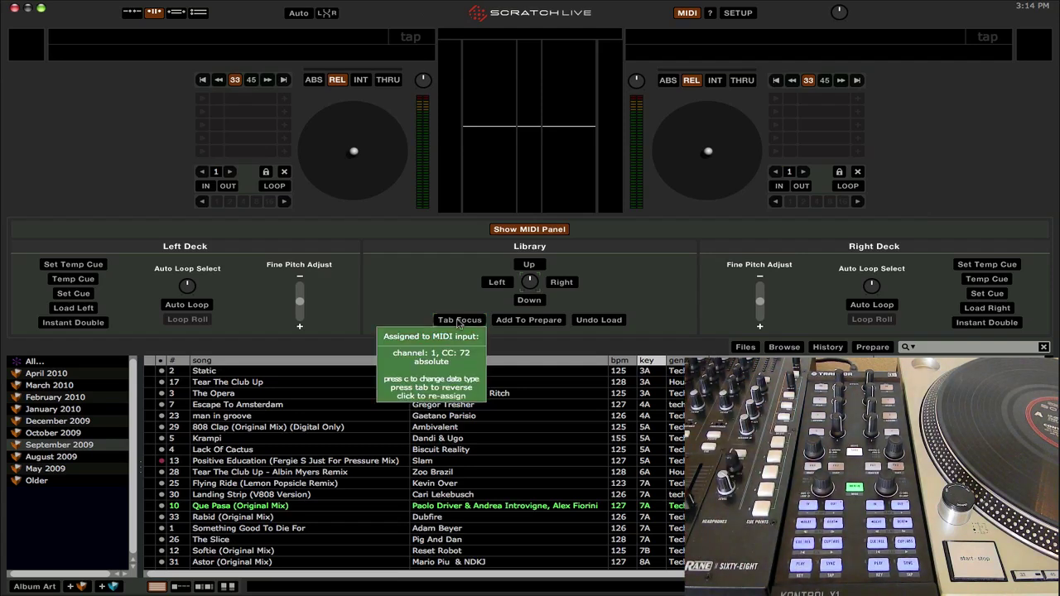
Step: Exit MIDI mapping and test toggling focus between the crates and the track list
{"action": "left_click", "coordinate": [687, 14]}
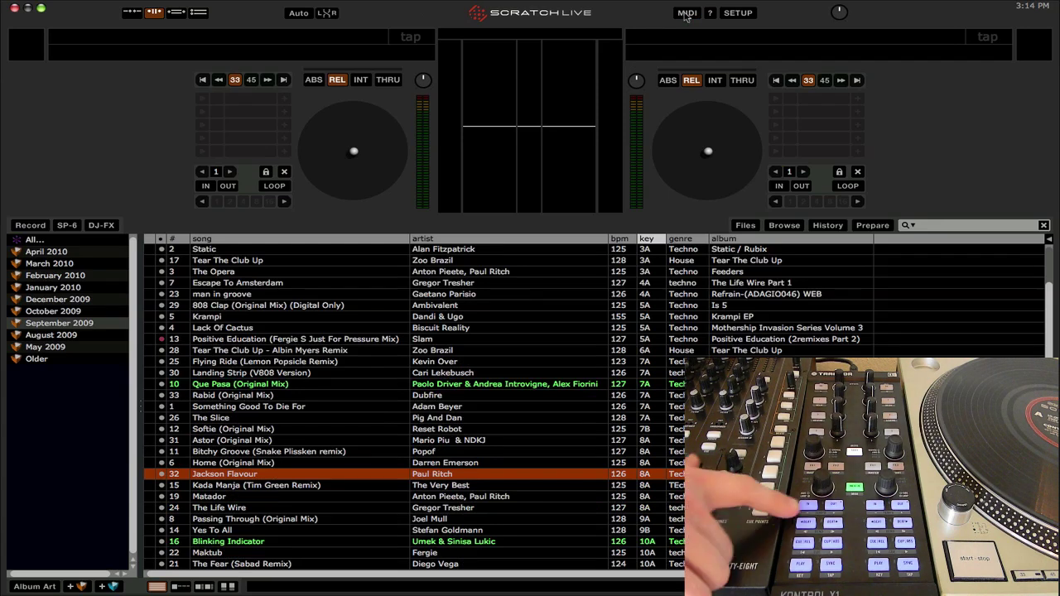
{"action": "key", "text": "Tab"}
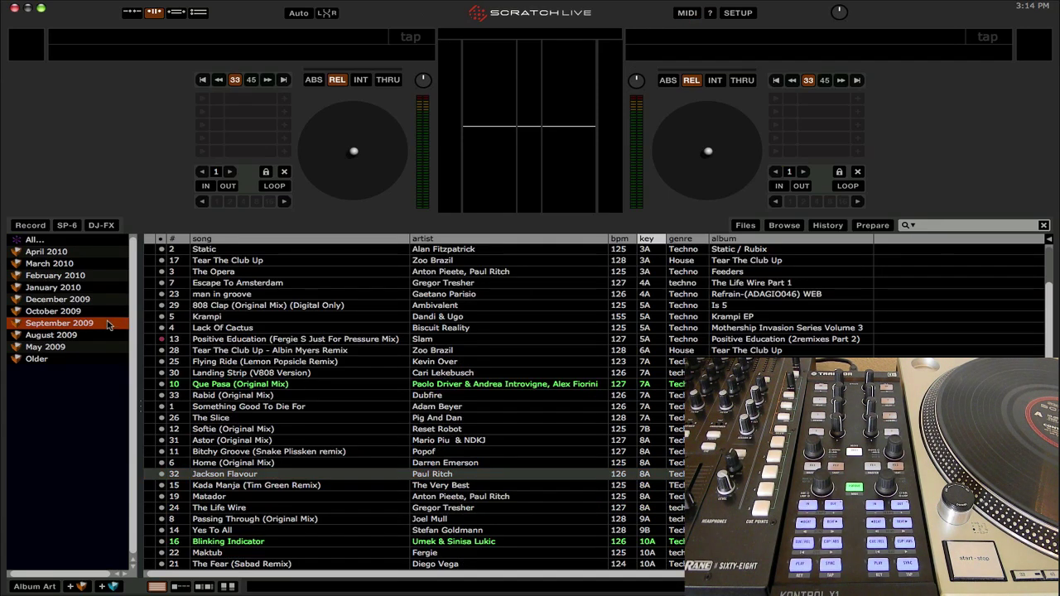
{"action": "key", "text": "Tab"}
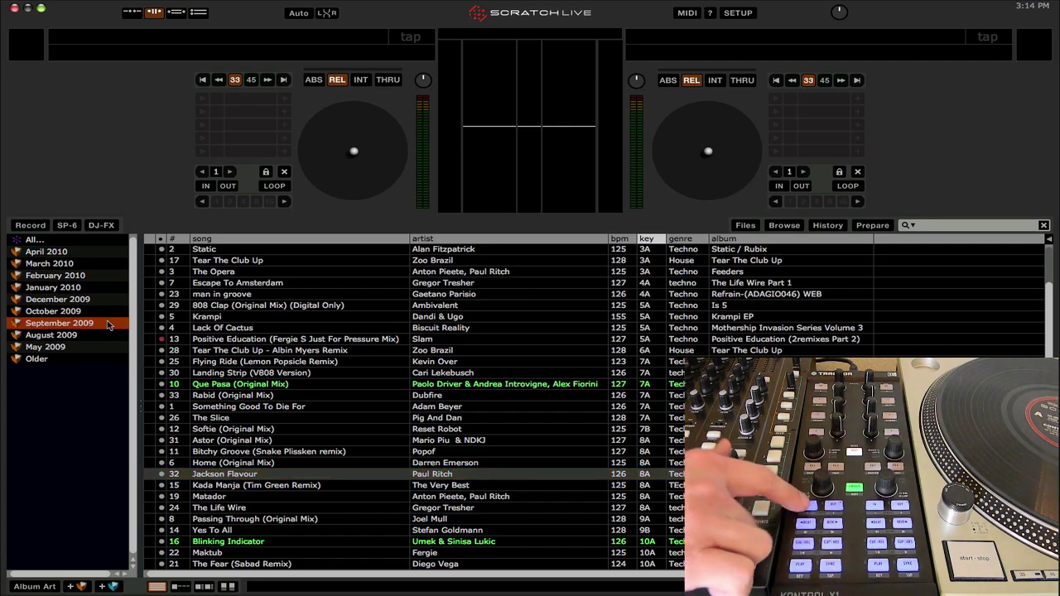
{"action": "key", "text": "Tab"}
{"action": "key", "text": "Tab"}
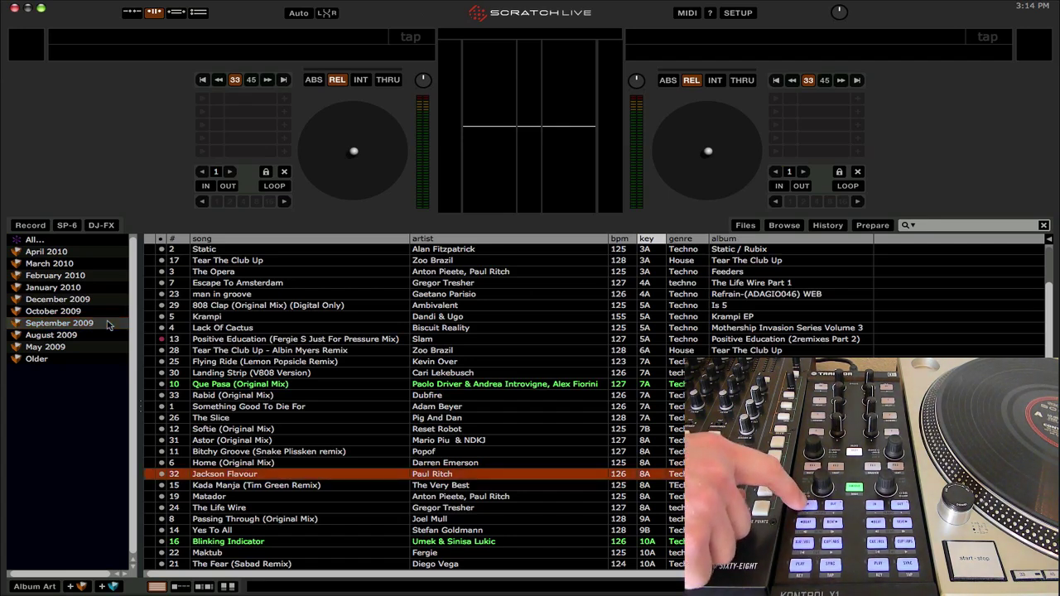
{"action": "key", "text": "Tab"}
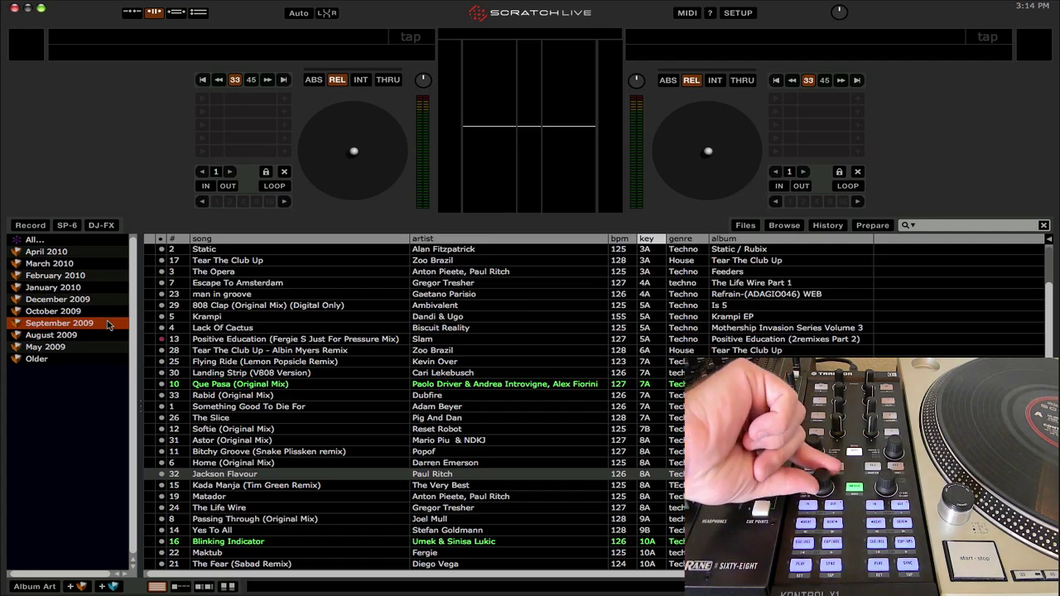
Step: Browse the crates to December 2009 and step into its track list
{"action": "key", "text": "Up"}
{"action": "key", "text": "Up"}
{"action": "key", "text": "Up"}
{"action": "key", "text": "Up"}
{"action": "key", "text": "Up"}
{"action": "key", "text": "Down"}
{"action": "key", "text": "Down"}
{"action": "key", "text": "Down"}
{"action": "key", "text": "Down"}
{"action": "key", "text": "Down"}
{"action": "key", "text": "Down"}
{"action": "key", "text": "Down"}
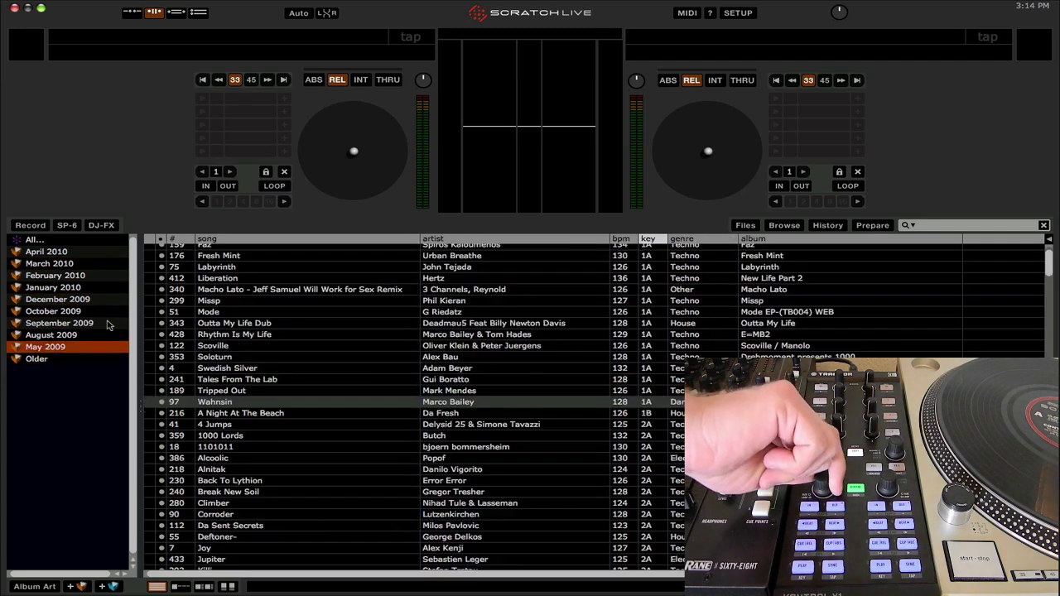
{"action": "key", "text": "Up"}
{"action": "key", "text": "Up"}
{"action": "key", "text": "Up"}
{"action": "key", "text": "Up"}
{"action": "key", "text": "Down"}
{"action": "key", "text": "Up"}
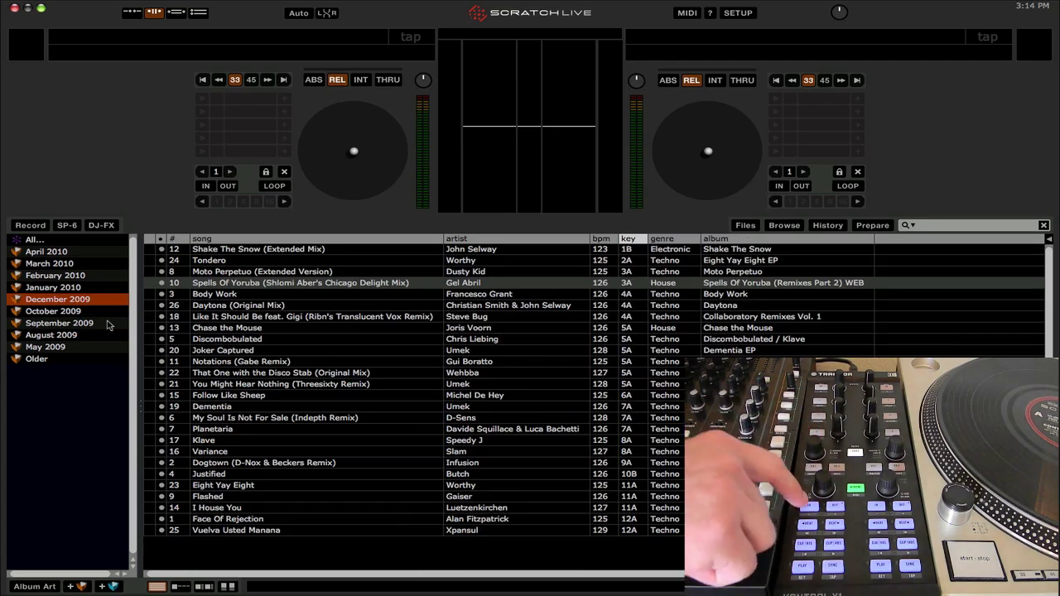
{"action": "key", "text": "Tab"}
{"action": "key", "text": "Down"}
{"action": "key", "text": "Down"}
{"action": "key", "text": "Down"}
{"action": "key", "text": "Down"}
{"action": "key", "text": "Down"}
{"action": "key", "text": "Down"}
{"action": "key", "text": "Down"}
{"action": "key", "text": "Down"}
{"action": "key", "text": "Down"}
{"action": "key", "text": "Down"}
{"action": "key", "text": "Down"}
{"action": "key", "text": "Down"}
{"action": "key", "text": "Down"}
{"action": "key", "text": "Down"}
{"action": "key", "text": "Down"}
{"action": "key", "text": "Down"}
{"action": "key", "text": "Down"}
{"action": "key", "text": "Up"}
{"action": "key", "text": "Up"}
{"action": "key", "text": "Up"}
{"action": "key", "text": "Up"}
{"action": "key", "text": "Up"}
{"action": "key", "text": "Up"}
{"action": "key", "text": "Up"}
{"action": "key", "text": "Up"}
{"action": "key", "text": "Up"}
{"action": "key", "text": "Up"}
{"action": "key", "text": "Up"}
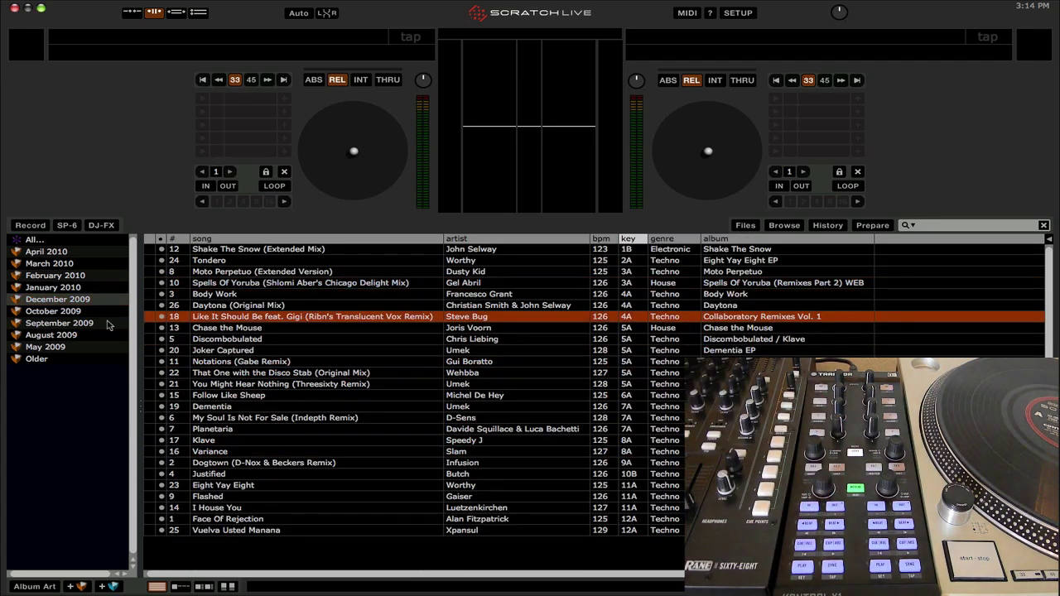
Step: Map Load Left and Load Right to X1 buttons, loading I House You and Discombobulated
{"action": "left_click", "coordinate": [688, 13]}
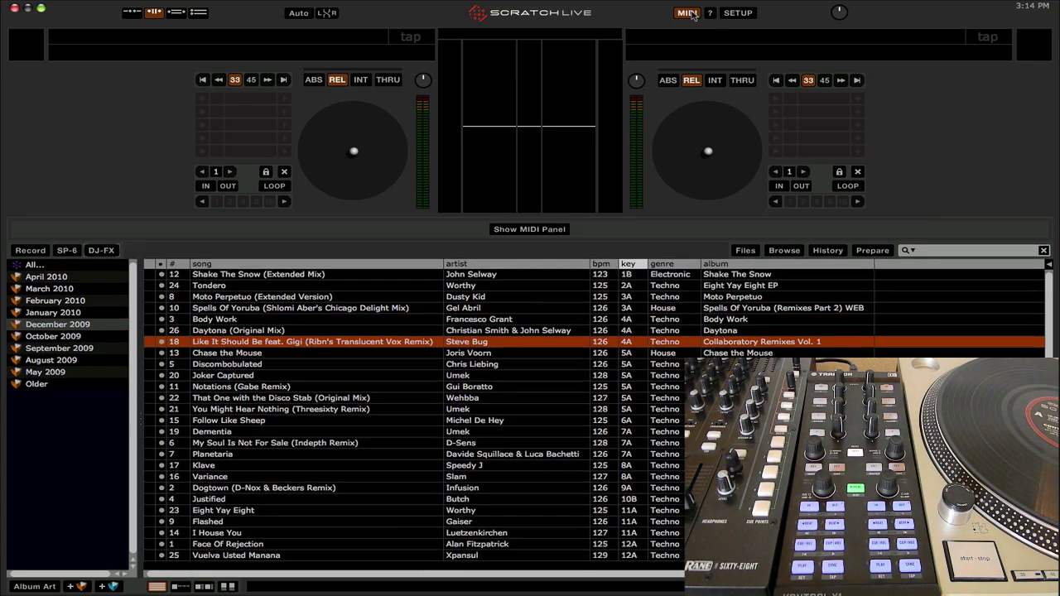
{"action": "left_click", "coordinate": [514, 230]}
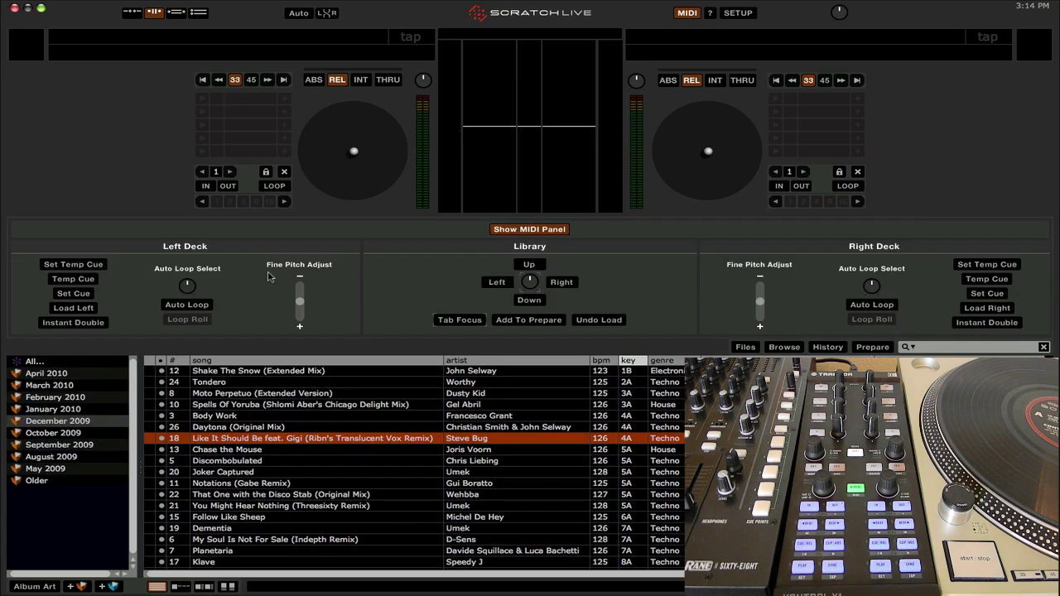
{"action": "left_click", "coordinate": [75, 309]}
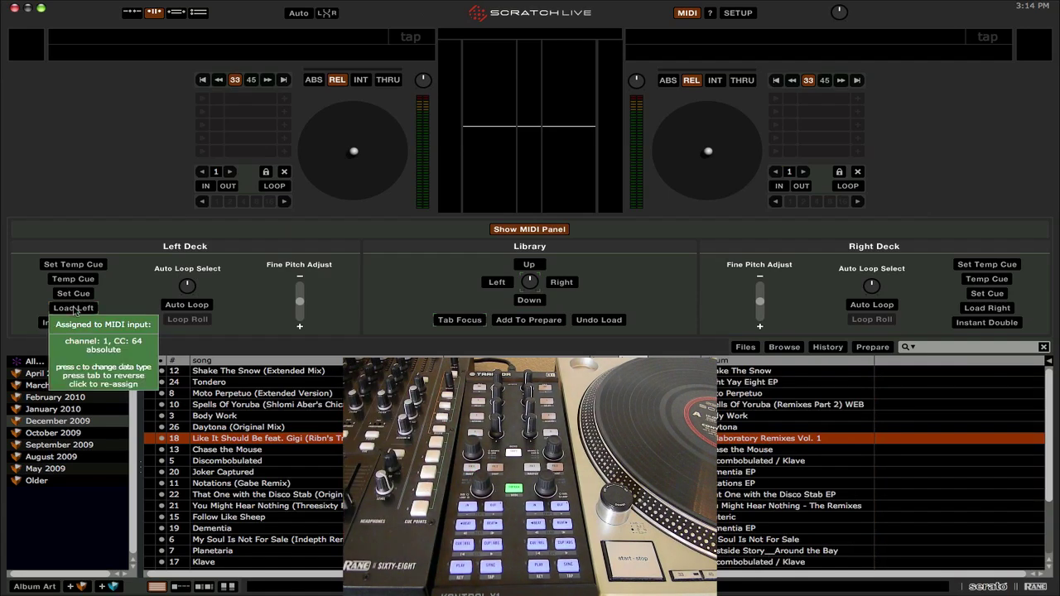
{"action": "left_click", "coordinate": [992, 311]}
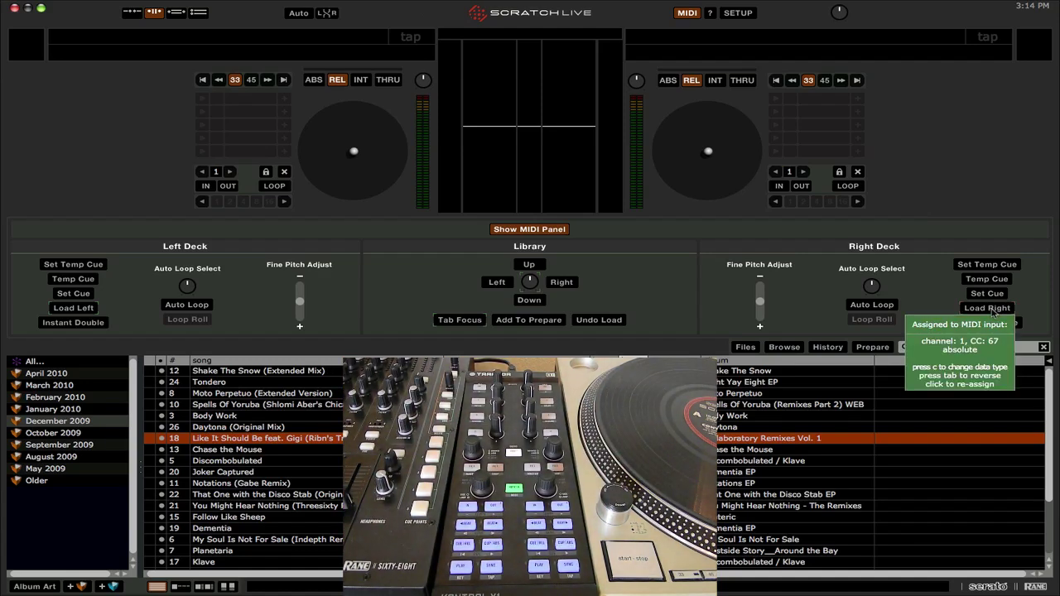
{"action": "left_click", "coordinate": [686, 13]}
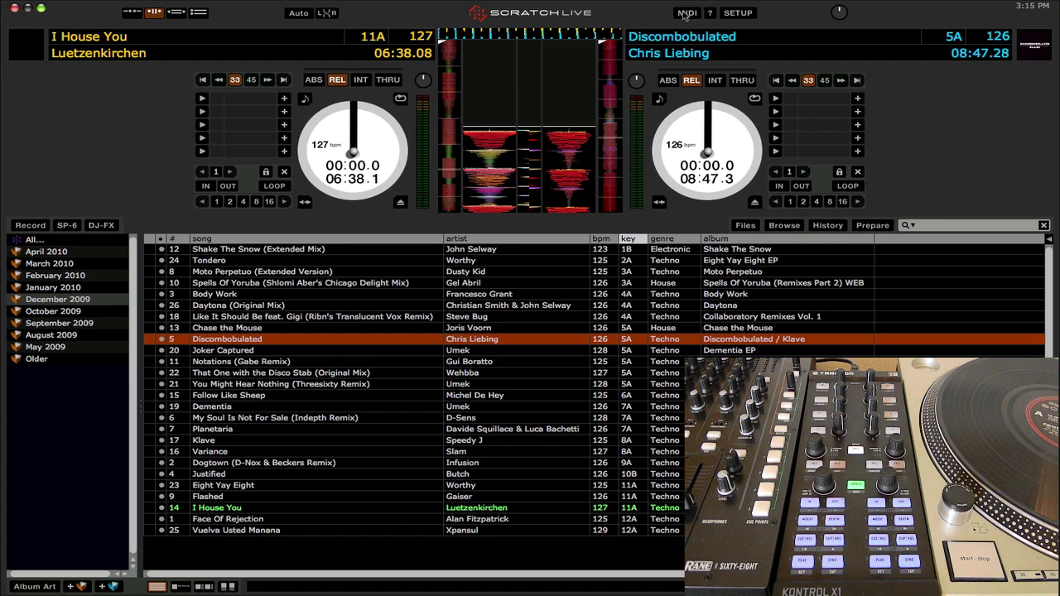
{"action": "left_click", "coordinate": [687, 14]}
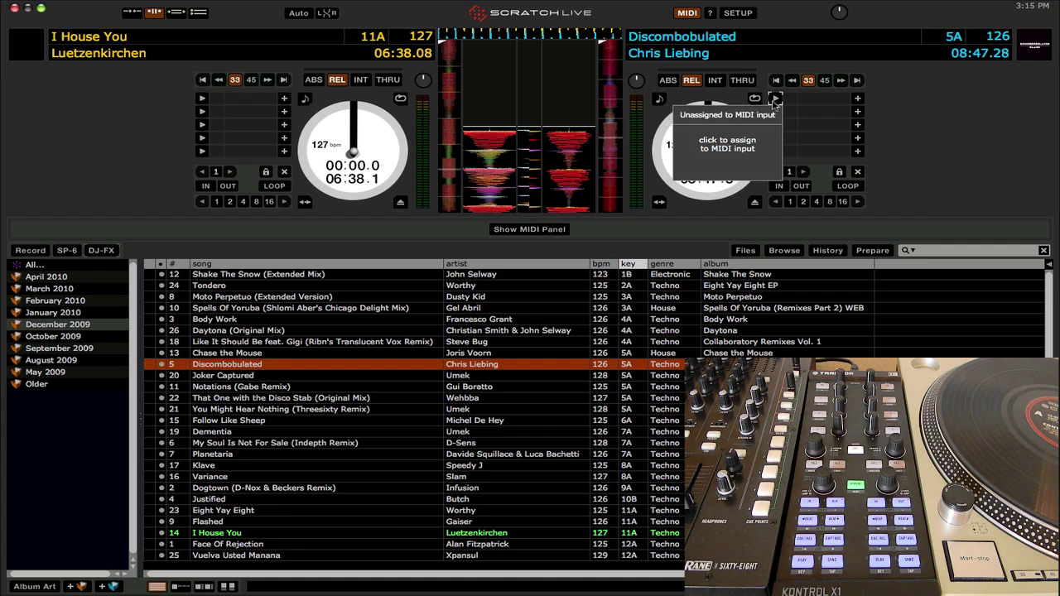
{"action": "left_click", "coordinate": [686, 12]}
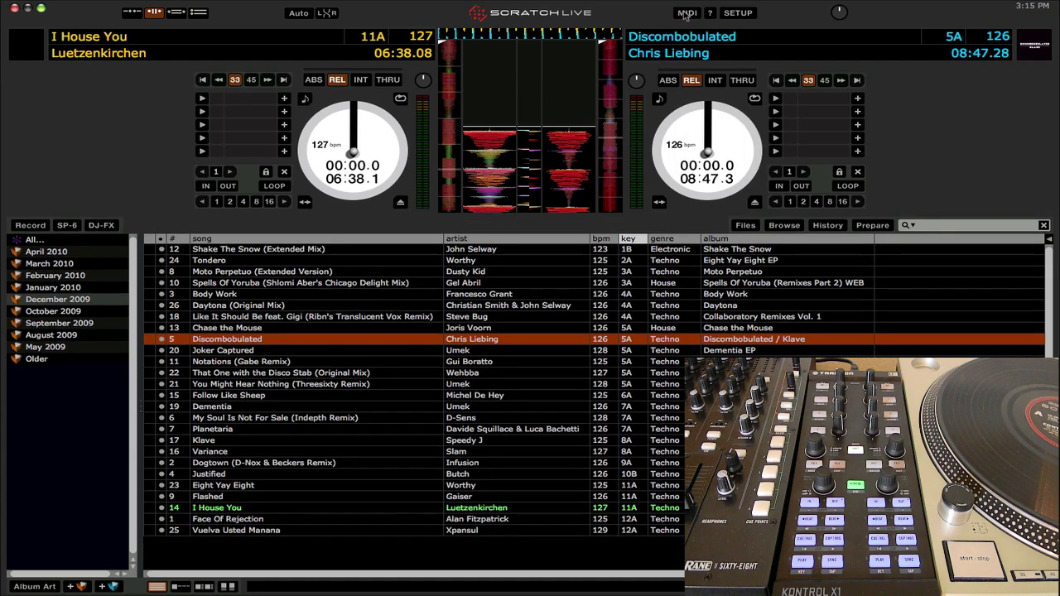
Step: Map SP-6 slot 1's play control to channel 1, CC 76, absolute, then show DJ-FX
{"action": "left_click", "coordinate": [69, 226]}
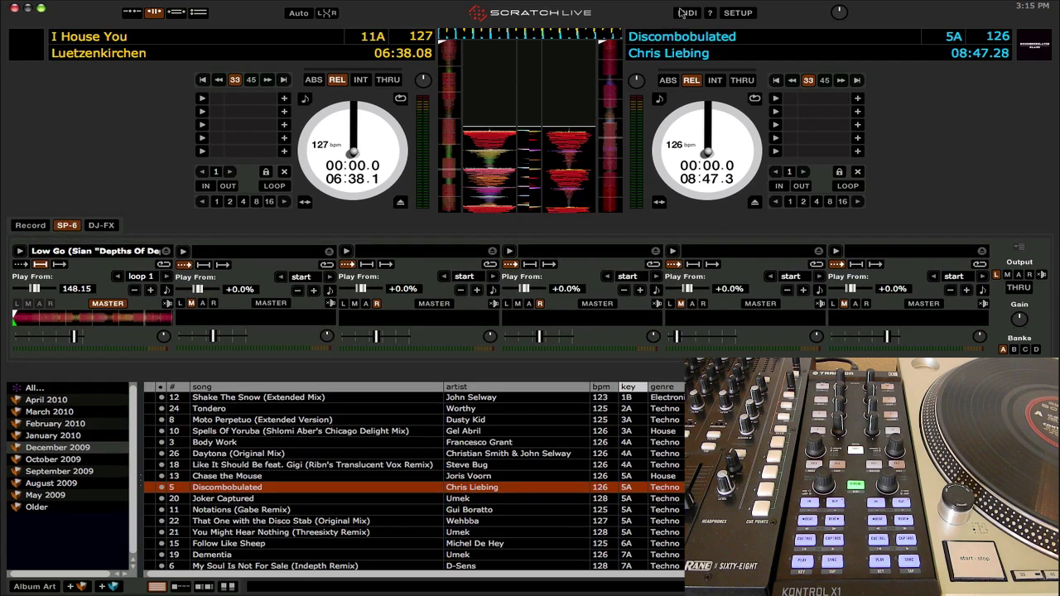
{"action": "left_click", "coordinate": [685, 12]}
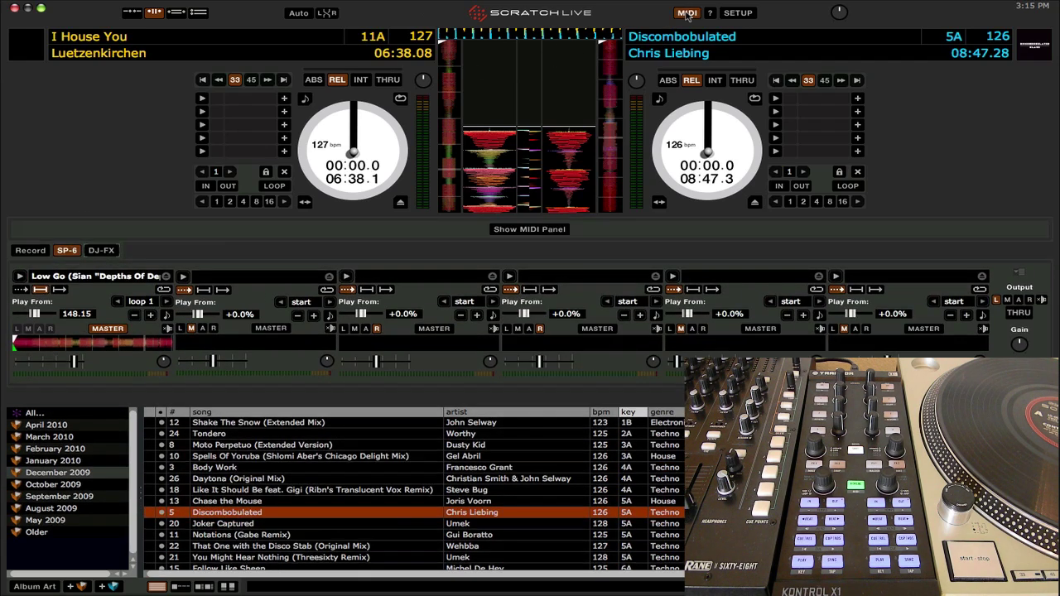
{"action": "left_click", "coordinate": [21, 278]}
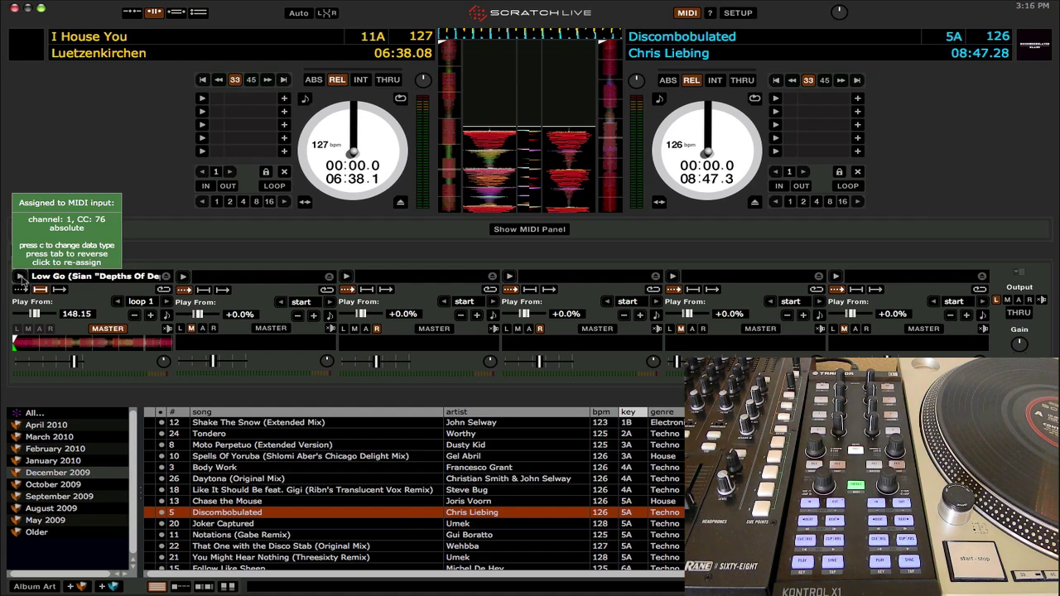
{"action": "left_click", "coordinate": [696, 14]}
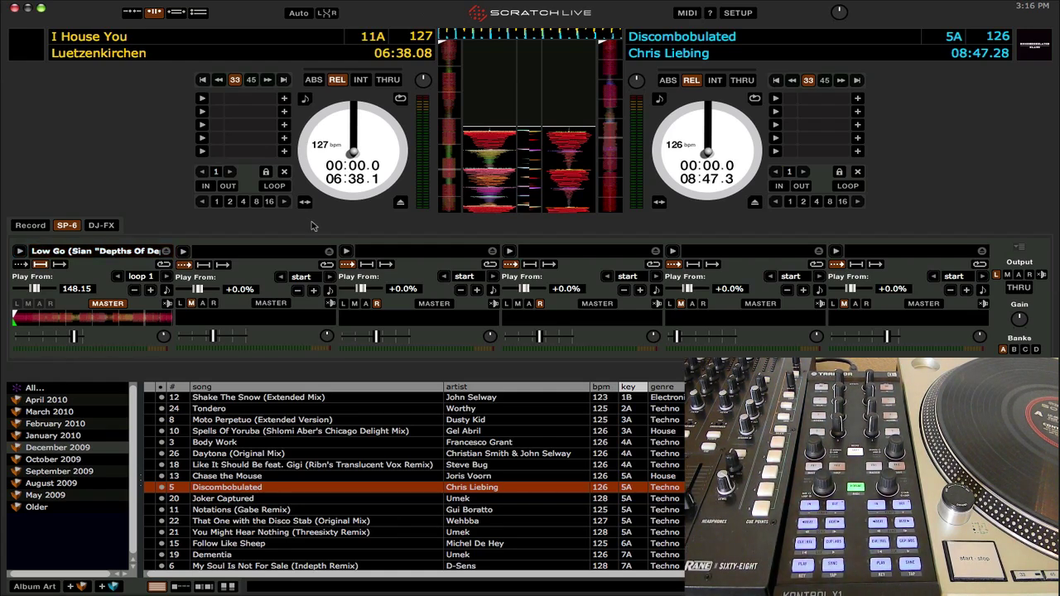
{"action": "left_click", "coordinate": [101, 226]}
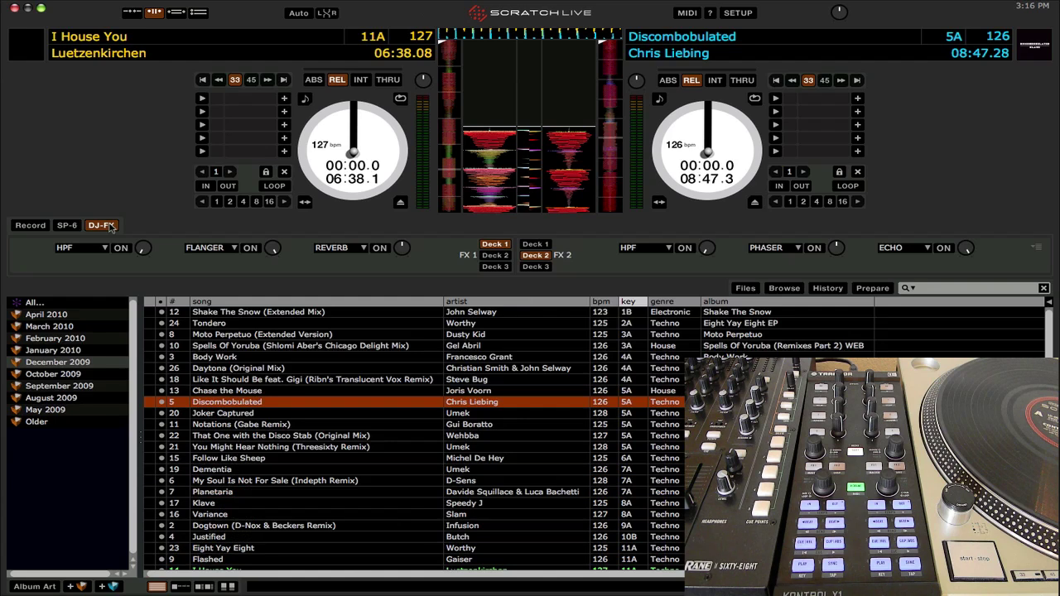
Step: Show the effect parameter knobs and map FX 1 HPF Depth to channel 1, CC 46
{"action": "left_click", "coordinate": [1039, 248]}
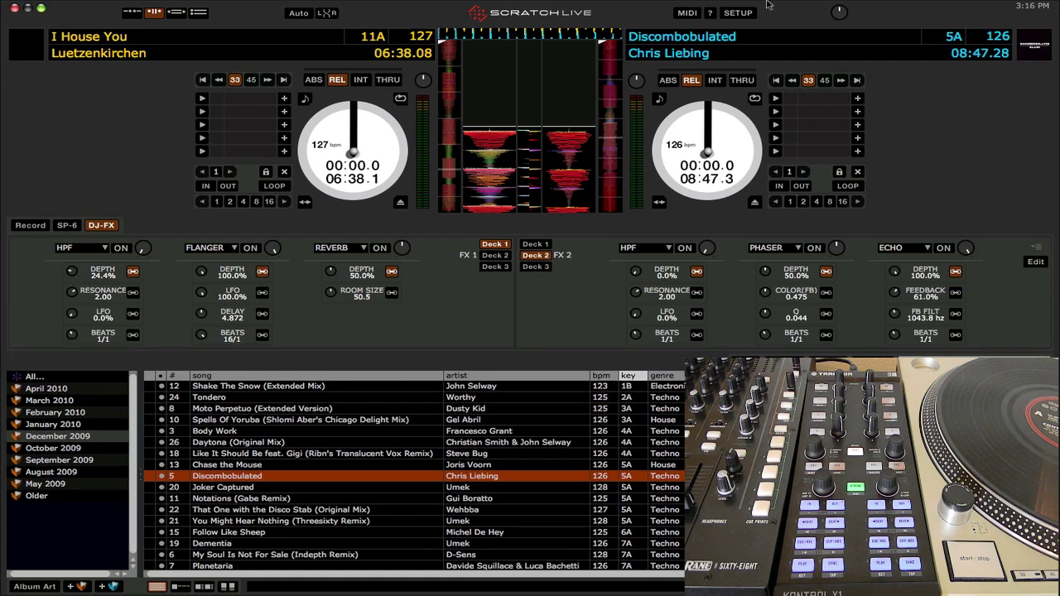
{"action": "left_click", "coordinate": [688, 12]}
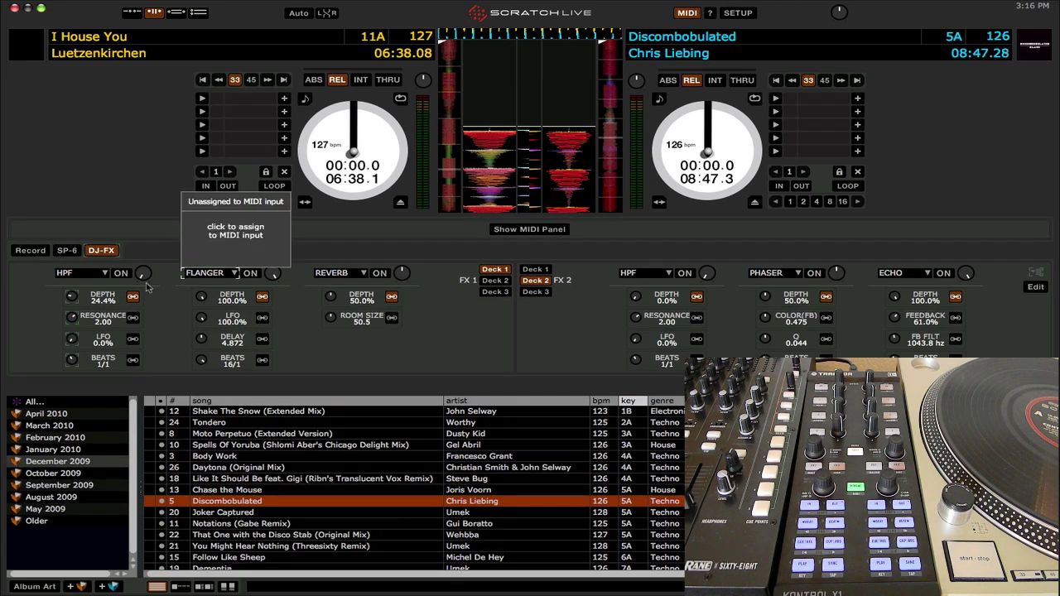
{"action": "mouse_move", "coordinate": [72, 299]}
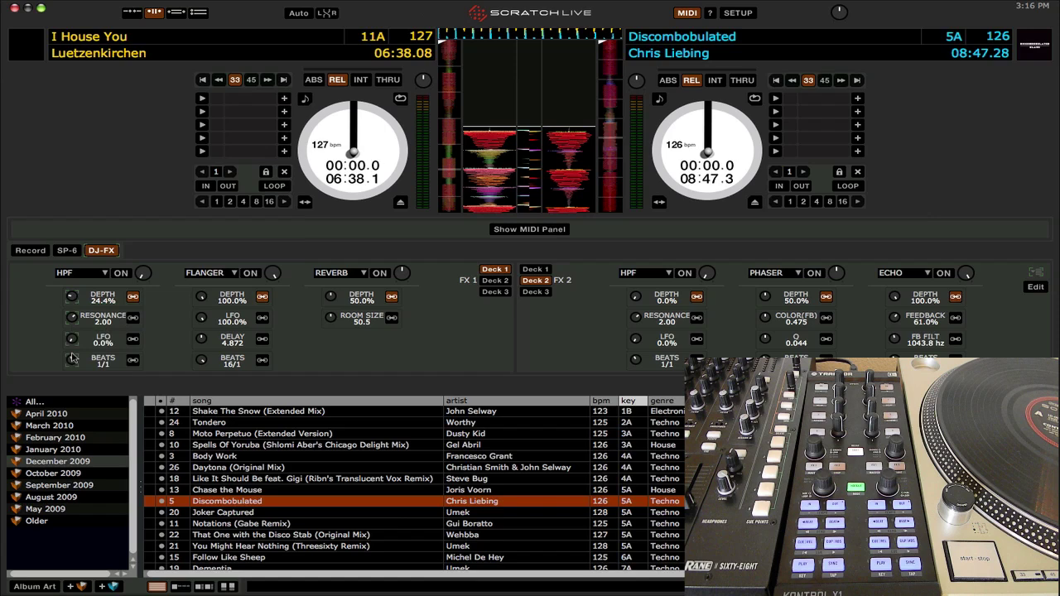
{"action": "left_click", "coordinate": [72, 298]}
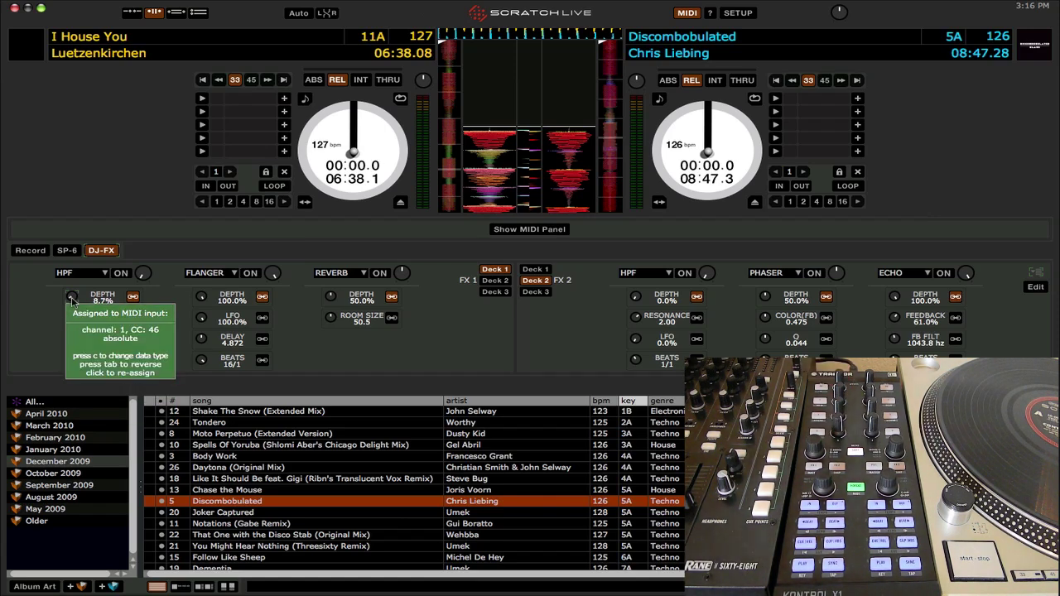
{"action": "left_click", "coordinate": [688, 13]}
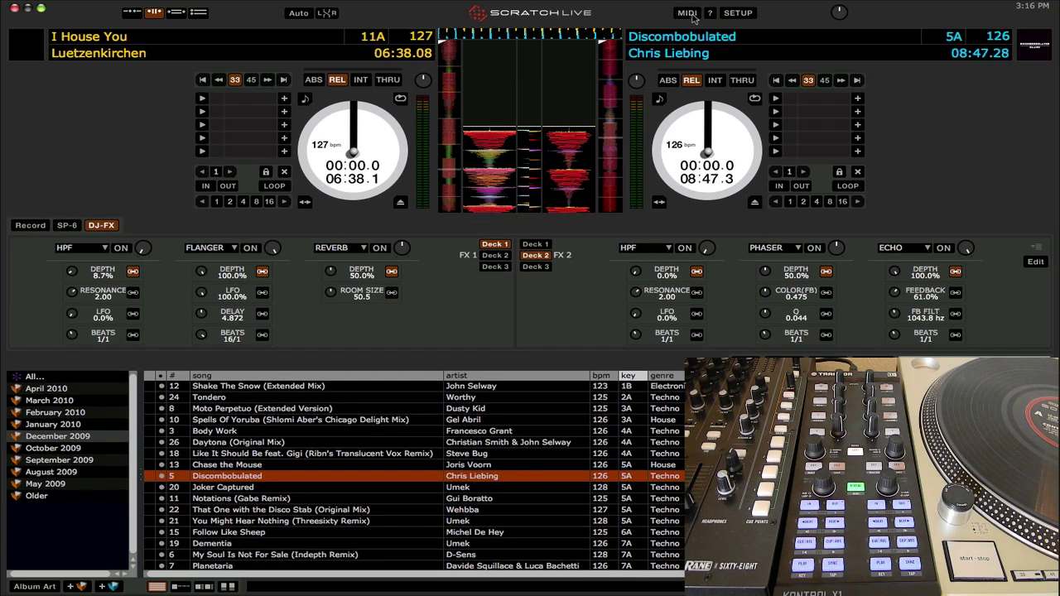